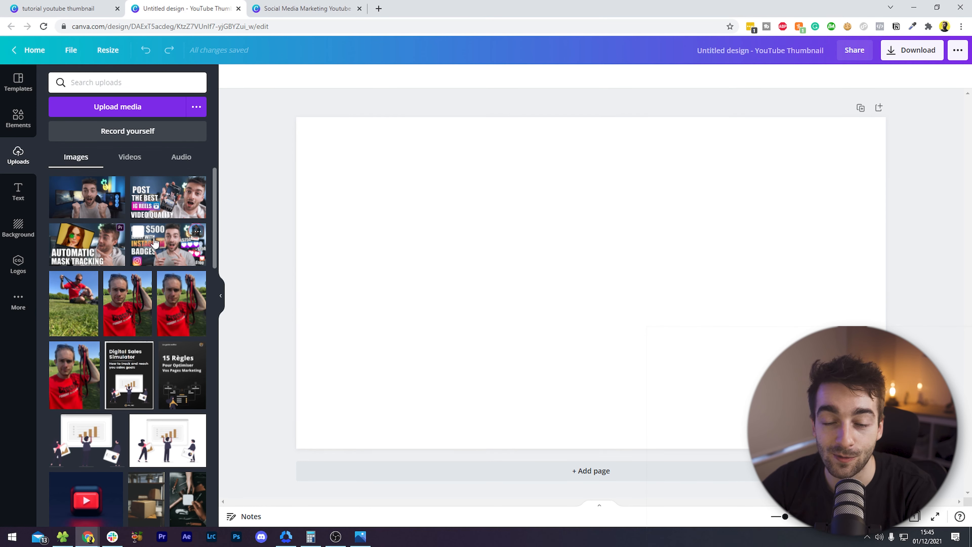
Set the uploaded photo of the excited man at his desk as the page background and lock it
click(86, 200)
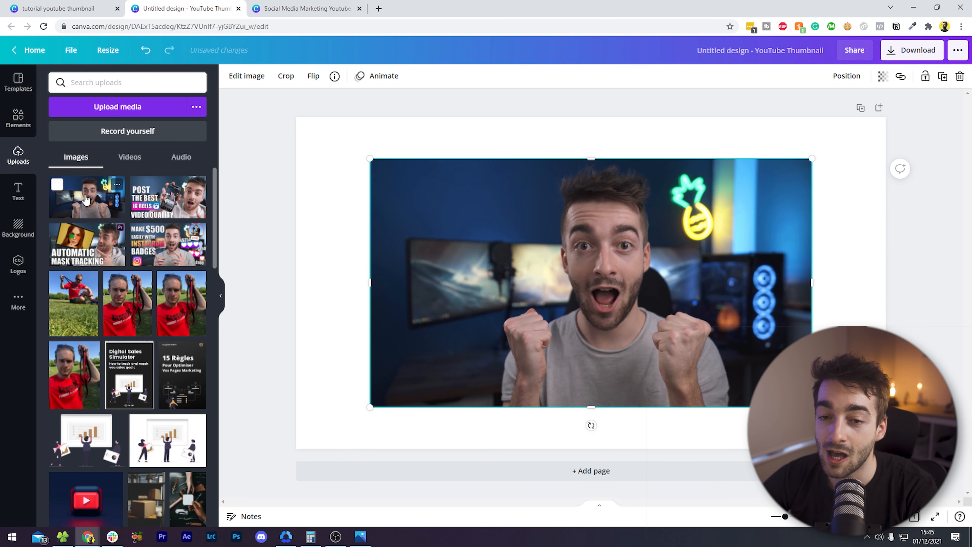
right_click(557, 248)
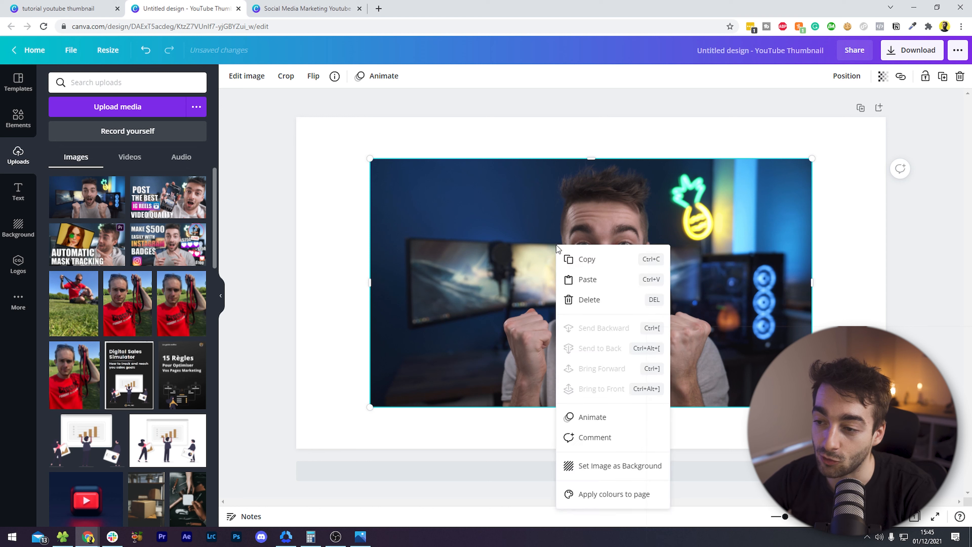
click(614, 465)
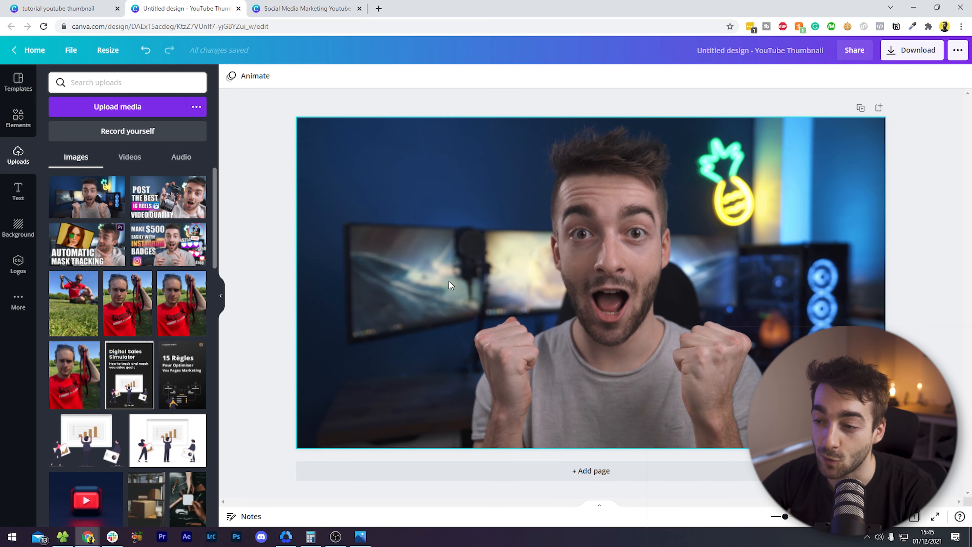
click(645, 215)
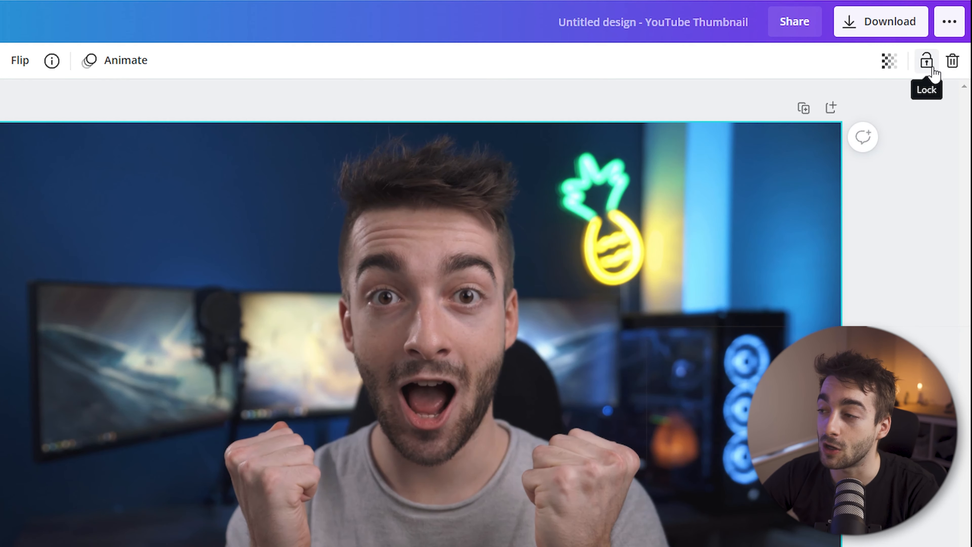
click(927, 61)
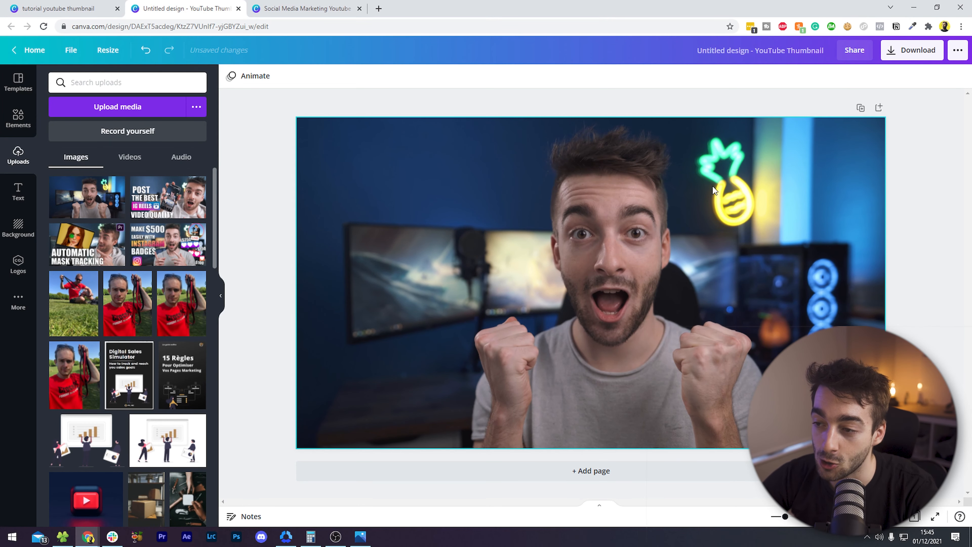
Test the background photo's lock by switching it and trying to move the photo, and leave it locked
click(823, 220)
click(941, 77)
drag(723, 265, 427, 270)
drag(782, 231, 547, 271)
click(796, 197)
click(942, 78)
click(942, 78)
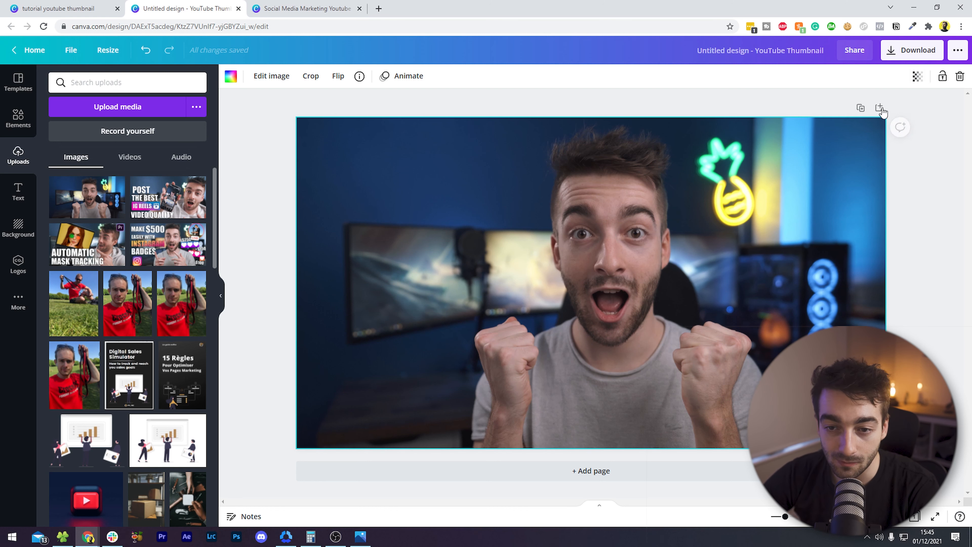
click(942, 78)
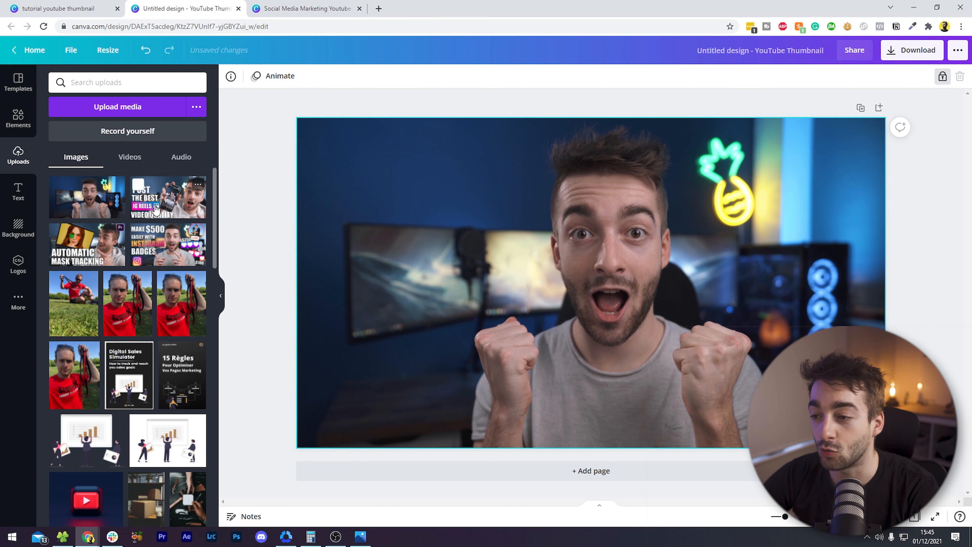
Add the uploaded IG Reels thumbnail to the page, shrink it and place it in the page's upper right area
drag(172, 206, 695, 265)
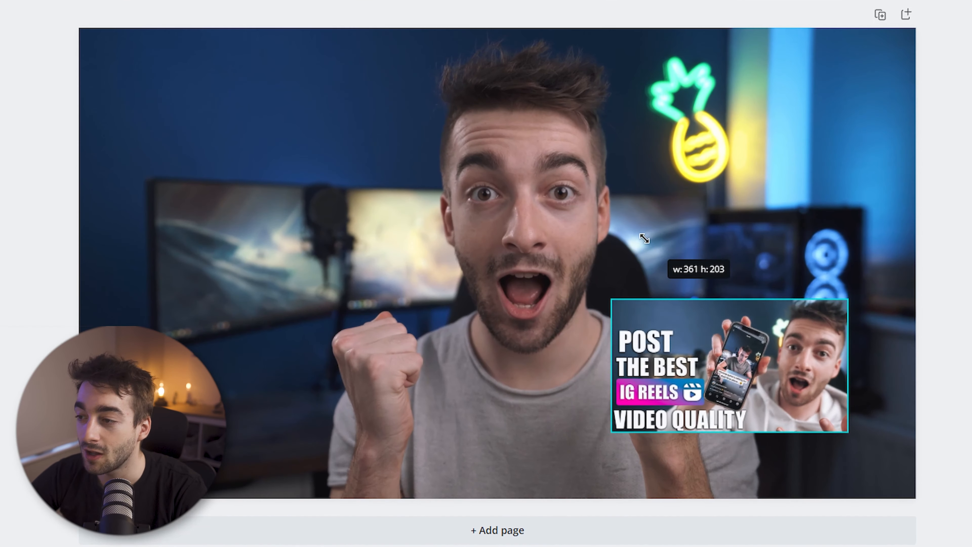
drag(644, 238, 677, 249)
drag(743, 386, 762, 129)
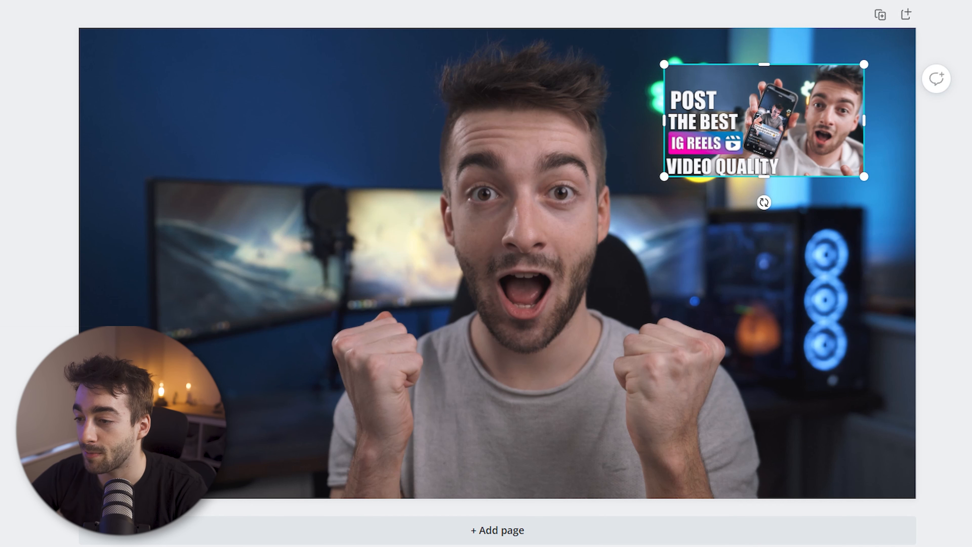
Add the Automatic Mask Tracking and $500 Instagram Badges thumbnails, scaling them down and stacking them below the IG Reels thumbnail
drag(971, 214, 597, 294)
drag(554, 242, 815, 404)
drag(838, 446, 579, 248)
drag(551, 196, 695, 286)
drag(773, 329, 722, 272)
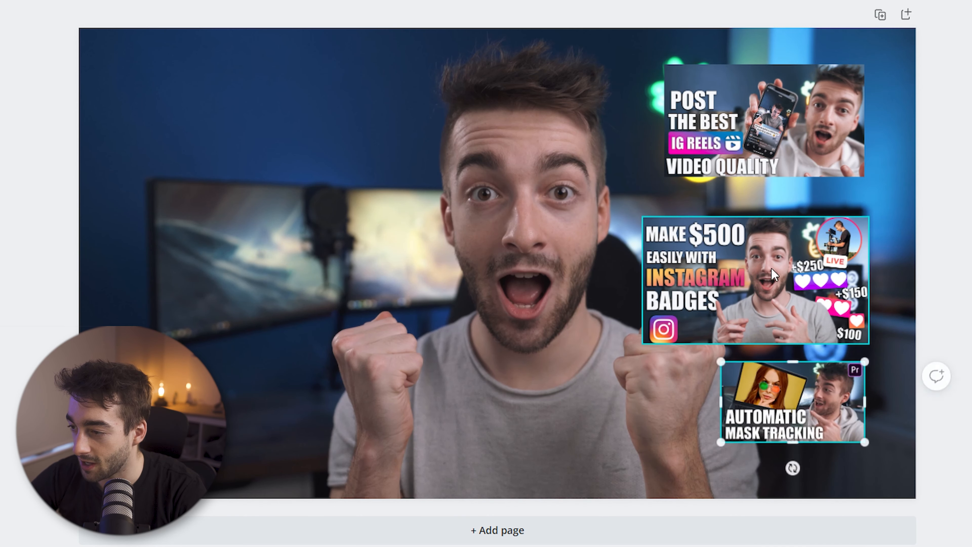
Shrink the Instagram Badges thumbnail and tilt it clockwise
click(772, 274)
drag(643, 343, 700, 310)
drag(784, 335, 768, 334)
Tilt the Automatic Mask Tracking thumbnail counterclockwise and enlarge it to about 281 wide, reaching the page's right edge
click(785, 406)
drag(792, 466, 808, 464)
drag(871, 427, 912, 451)
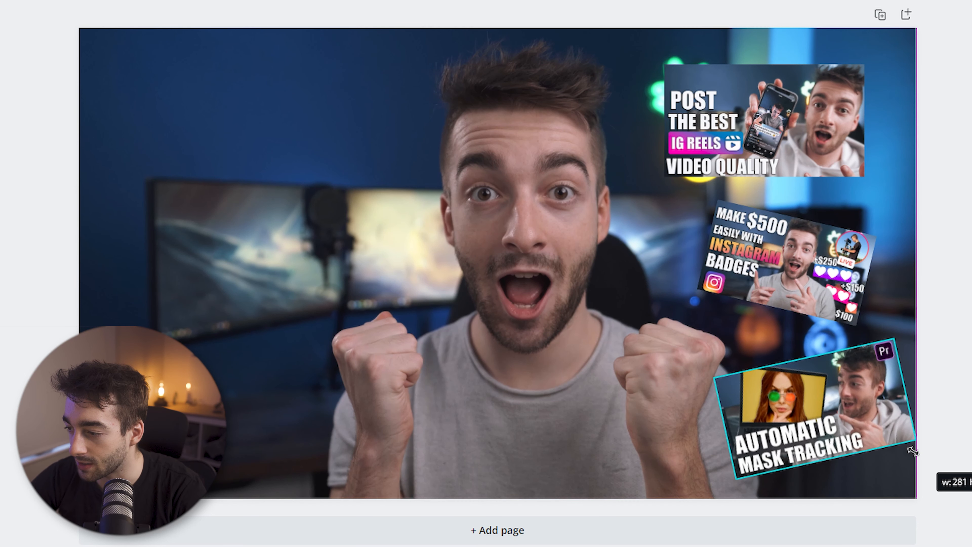
Give the Instagram Badges thumbnail only a slight clockwise tilt, then enlarge and reposition it between the other two thumbnails
click(785, 269)
drag(768, 334, 783, 335)
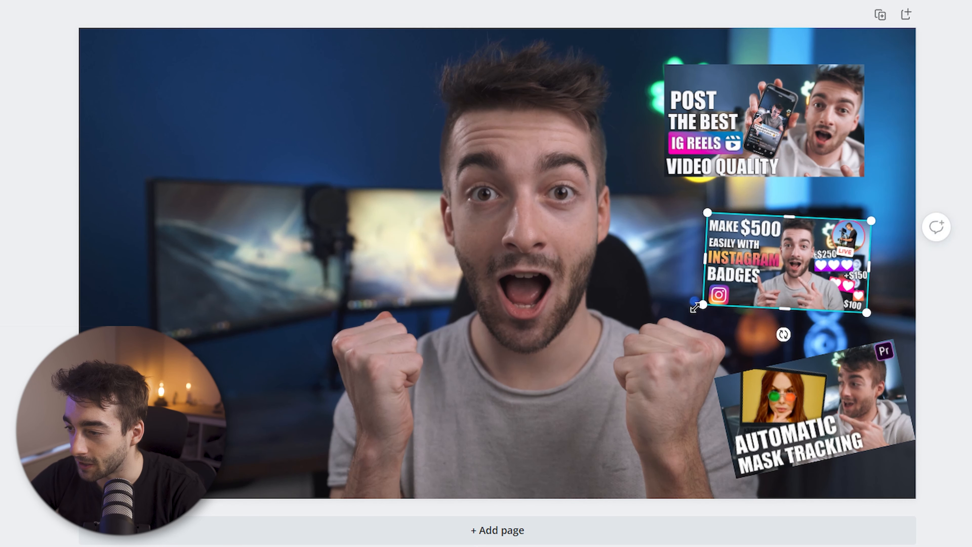
drag(695, 306, 635, 337)
drag(785, 293, 819, 300)
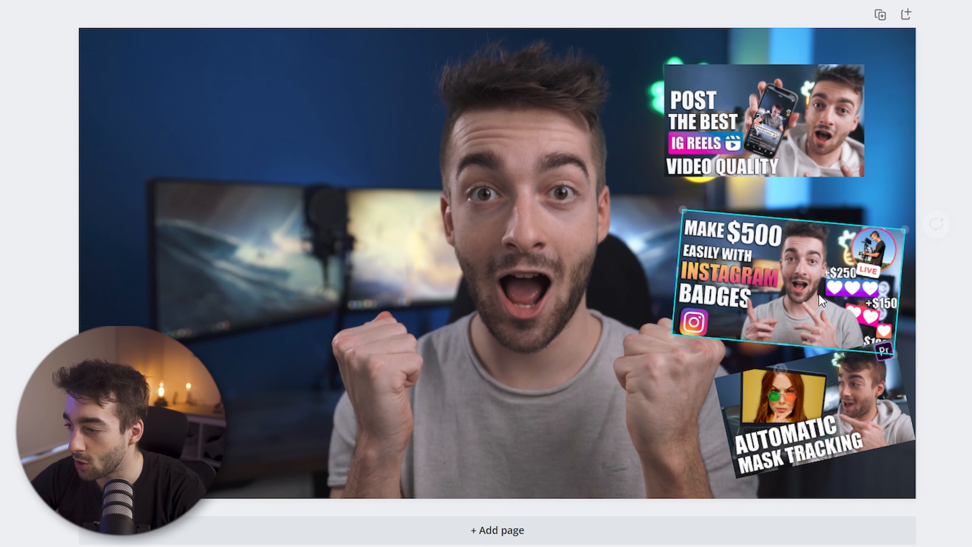
Send the Automatic Mask Tracking thumbnail backward, behind the Instagram Badges thumbnail
click(860, 396)
right_click(854, 400)
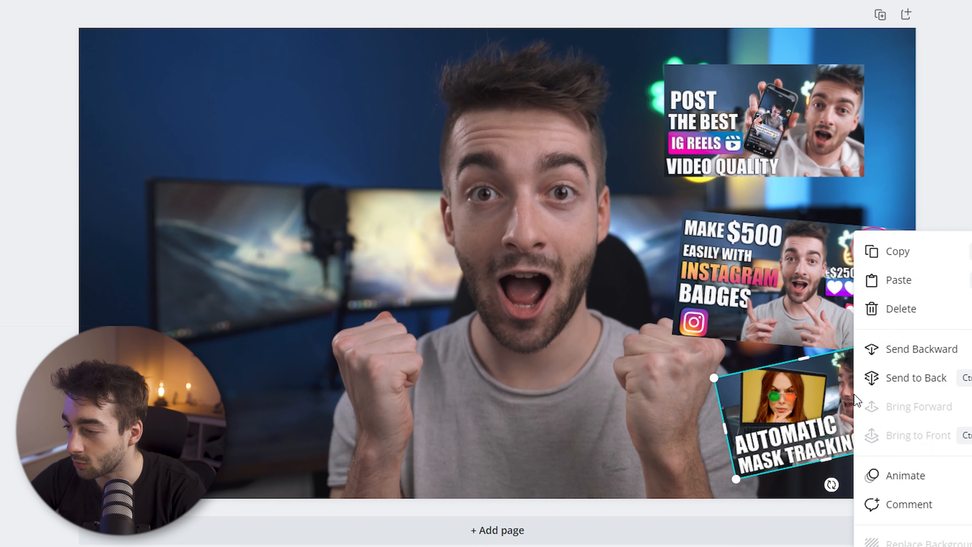
click(911, 349)
click(861, 318)
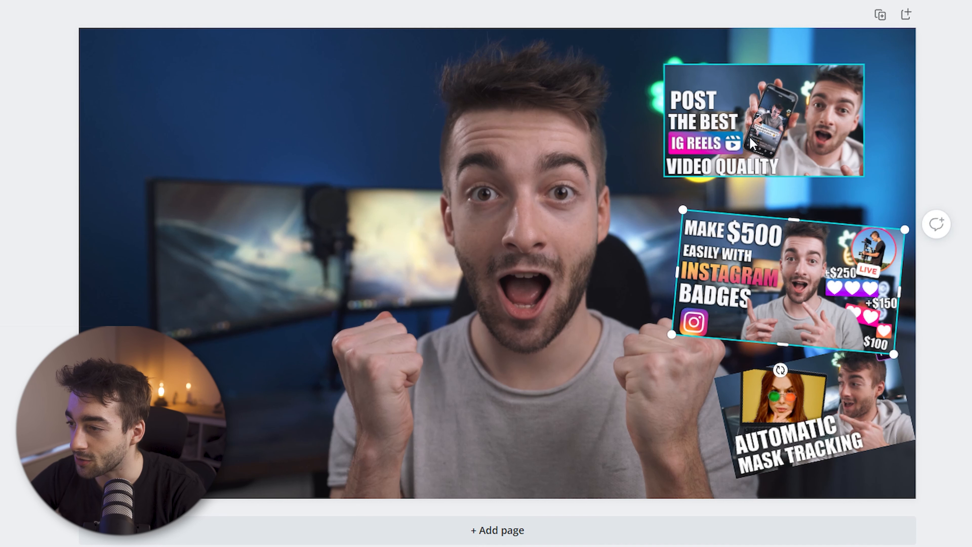
Enlarge the IG Reels thumbnail to about 357 wide and leave it level above the Instagram Badges thumbnail
drag(754, 144, 758, 155)
drag(770, 211, 787, 211)
drag(866, 160, 900, 170)
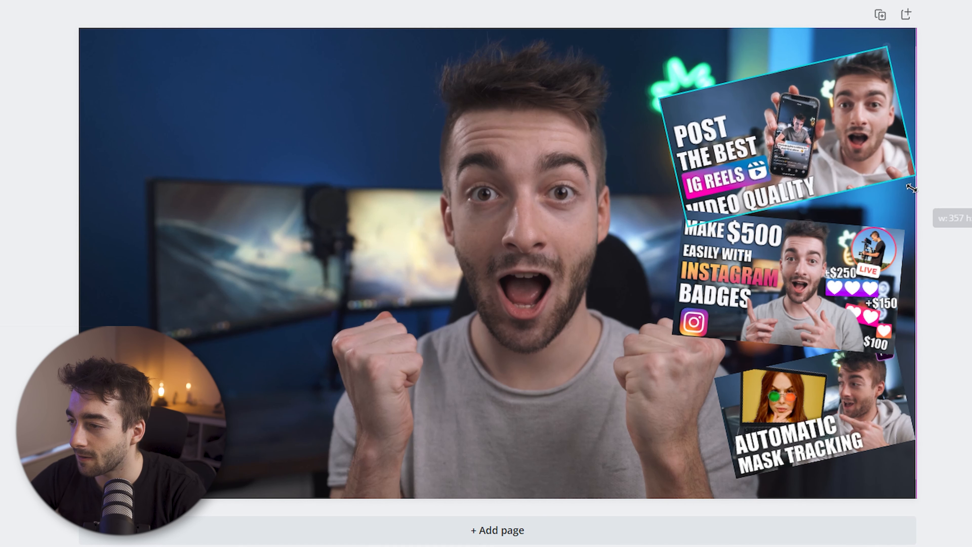
drag(808, 226, 786, 226)
click(937, 237)
click(777, 147)
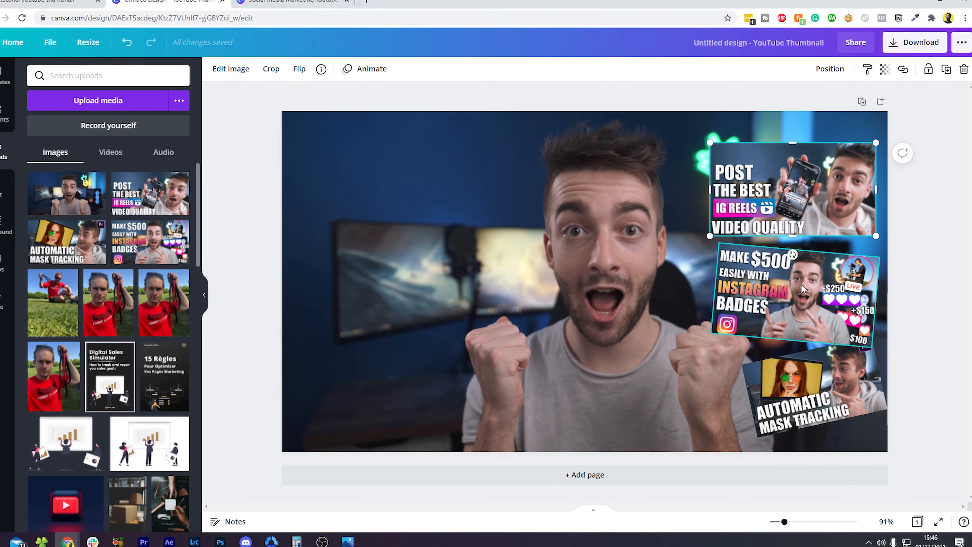
Apply a Drop shadow to the Instagram Badges thumbnail and shift it slightly to the left
click(739, 278)
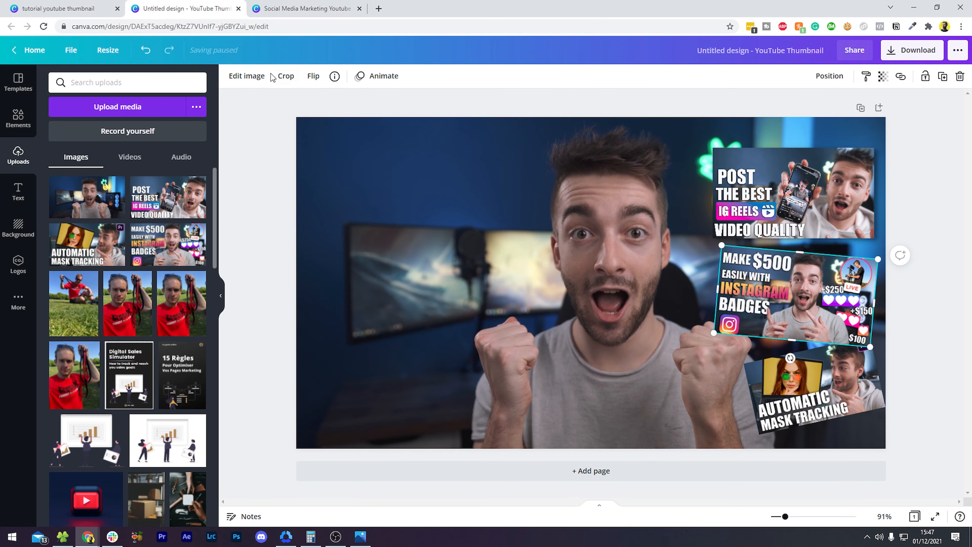
click(247, 75)
drag(214, 172, 212, 346)
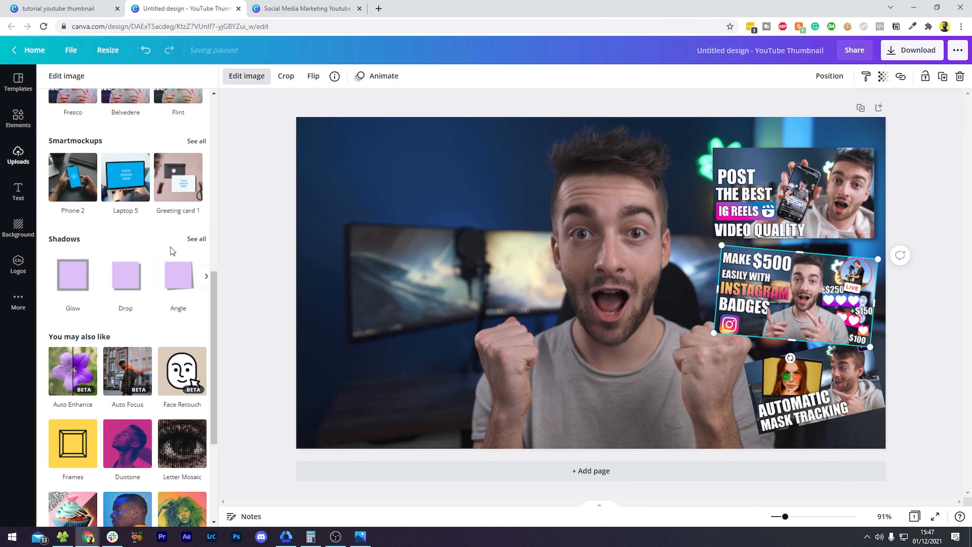
click(124, 280)
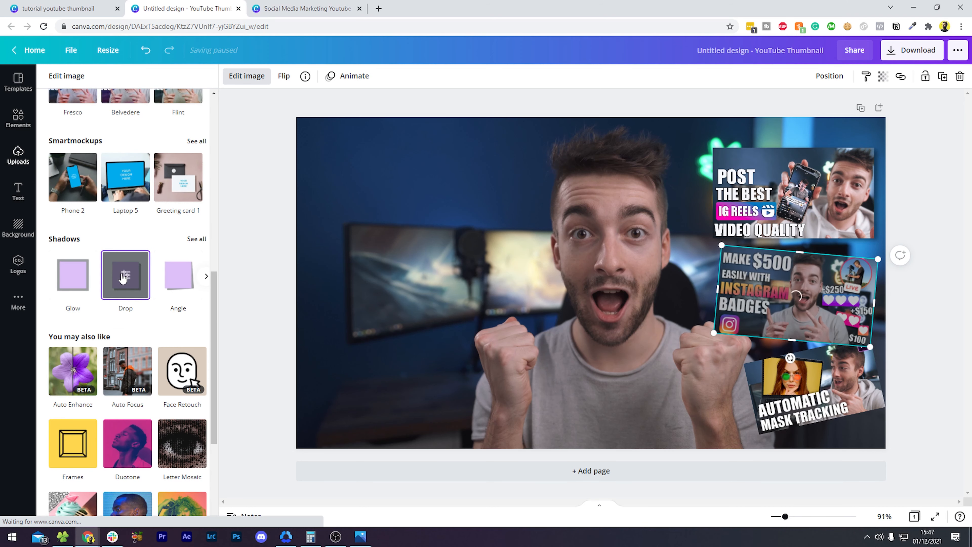
drag(680, 352, 667, 354)
Apply a Drop shadow to the Automatic Mask Tracking thumbnail
click(822, 398)
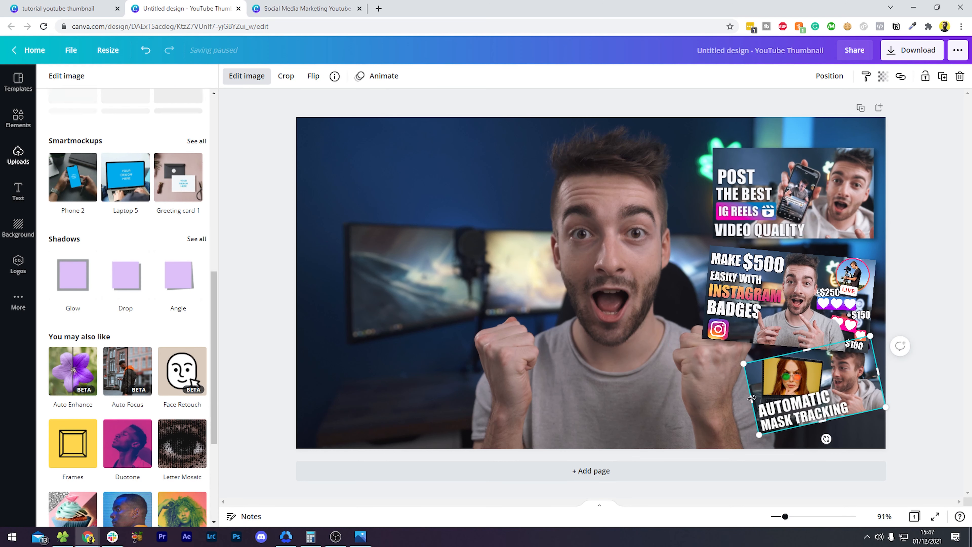
click(334, 76)
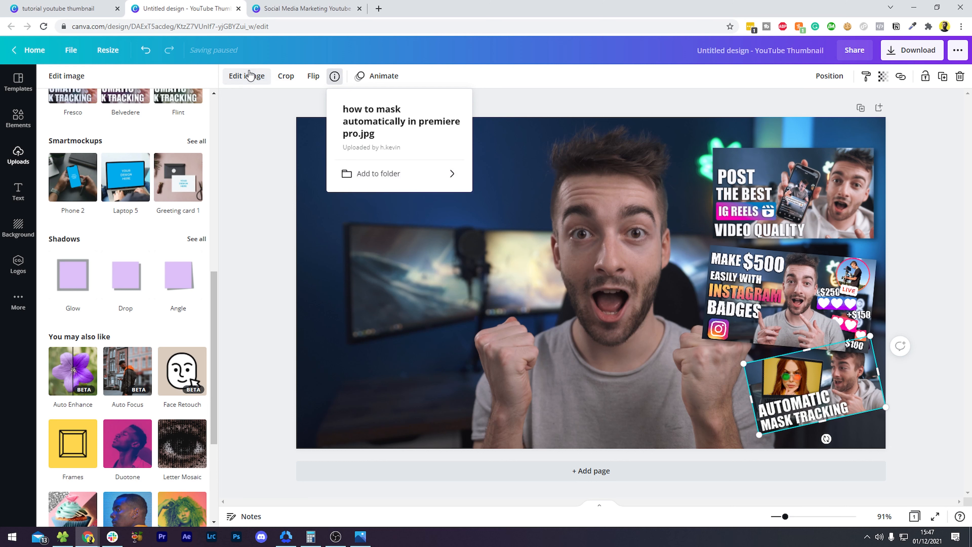
click(249, 76)
click(247, 76)
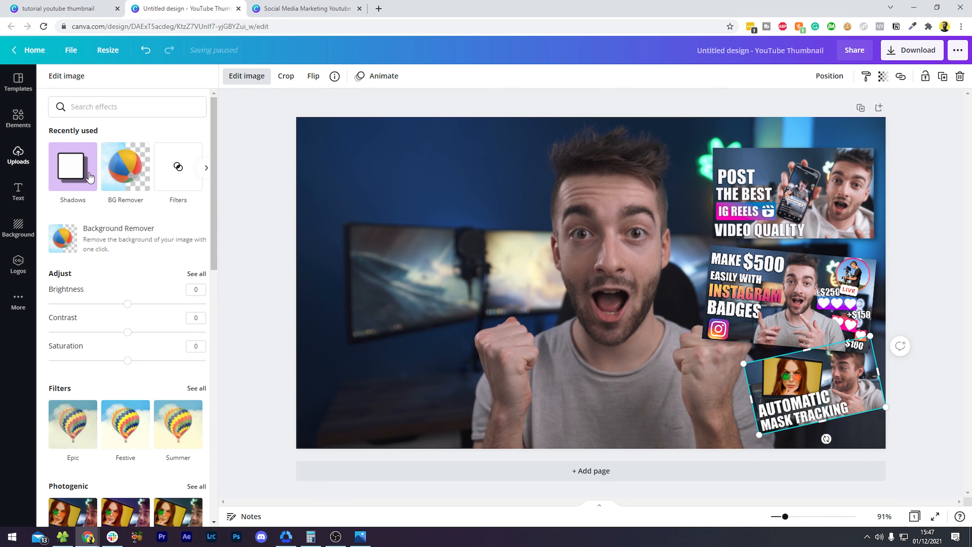
click(81, 176)
click(177, 130)
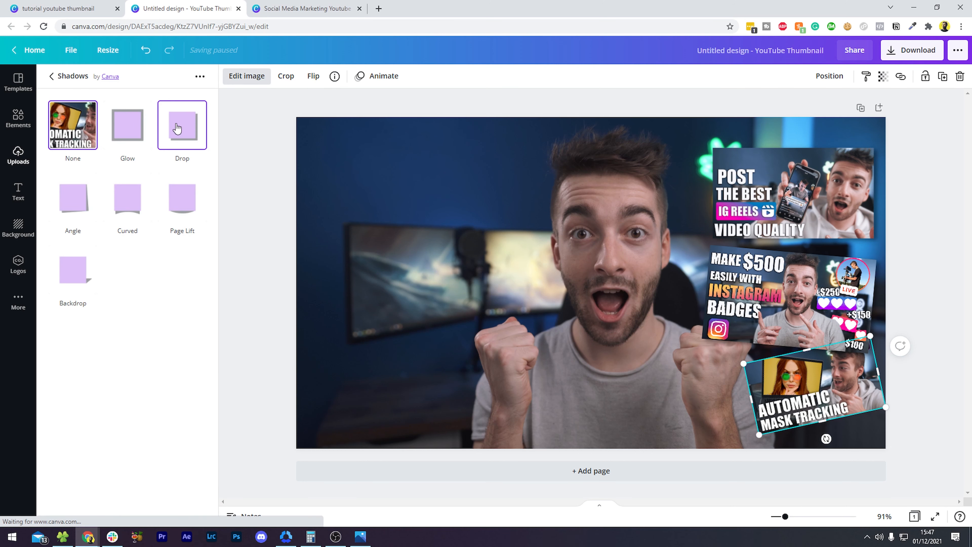
click(168, 508)
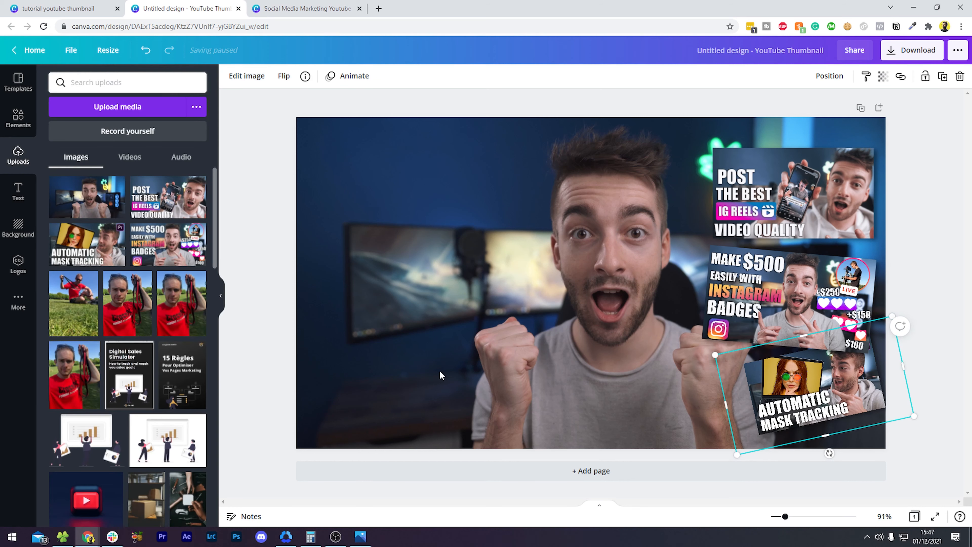
click(644, 382)
key(ctrl+z)
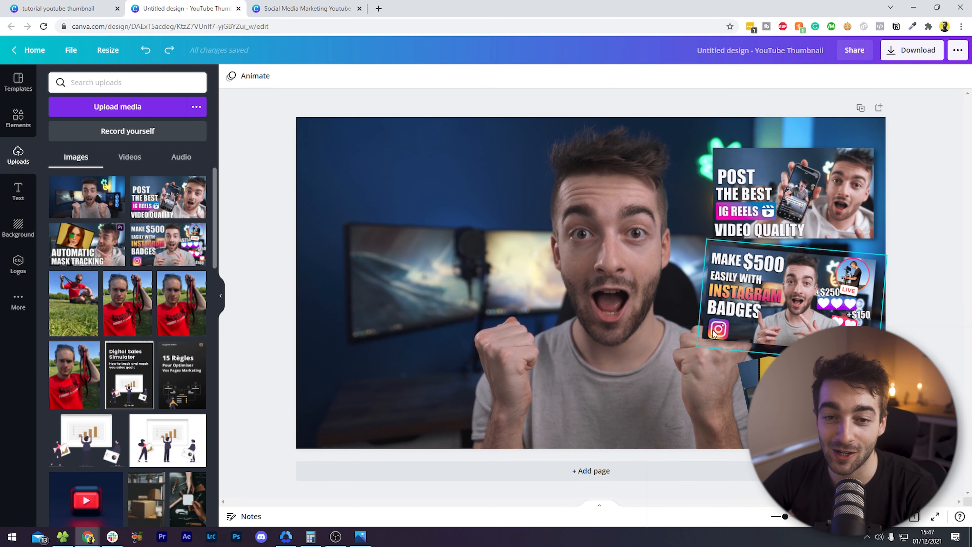
Add a heading to the page, place it left of the man's head and browse the text styles
click(16, 191)
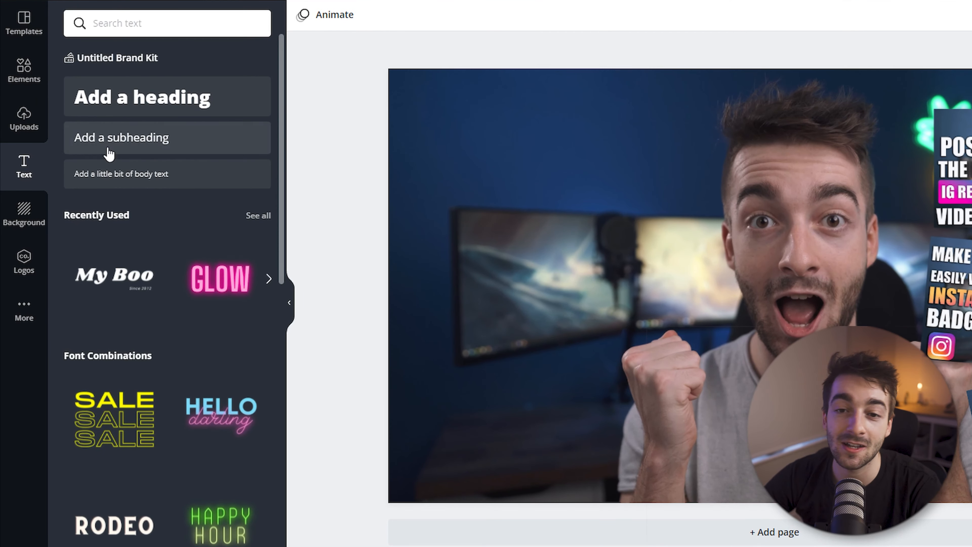
click(143, 99)
drag(709, 314, 493, 182)
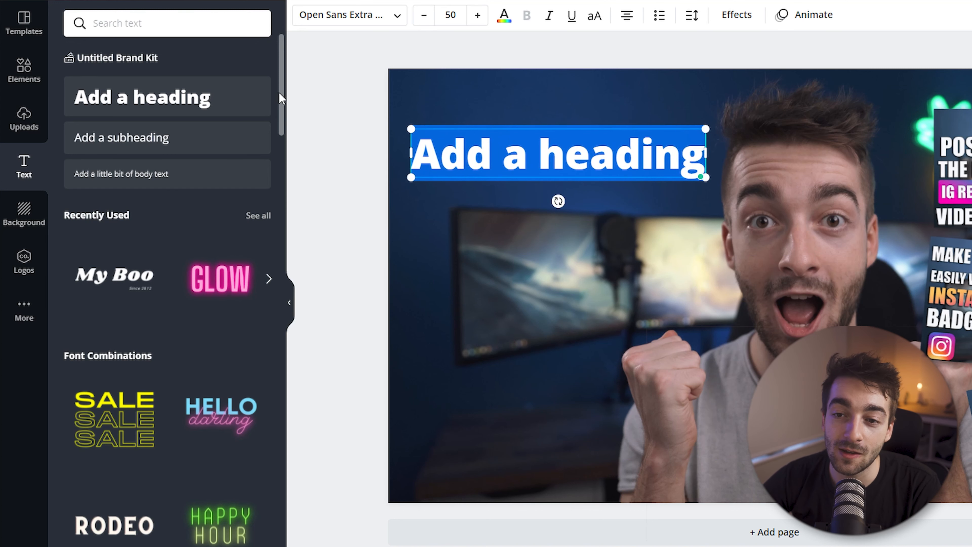
scroll(280, 99, down, 8)
drag(276, 147, 281, 44)
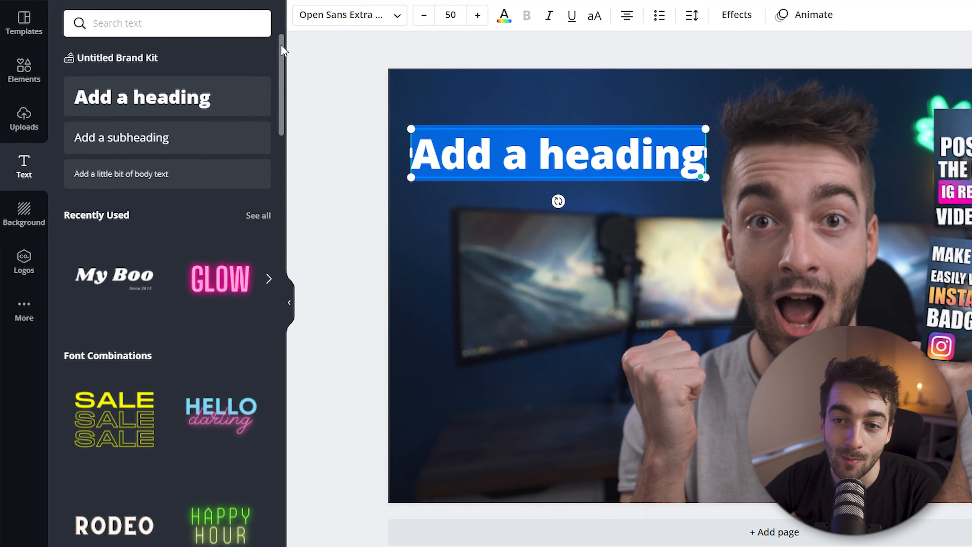
Set the heading's font to Anton and its text to MAKE at size 100
click(382, 15)
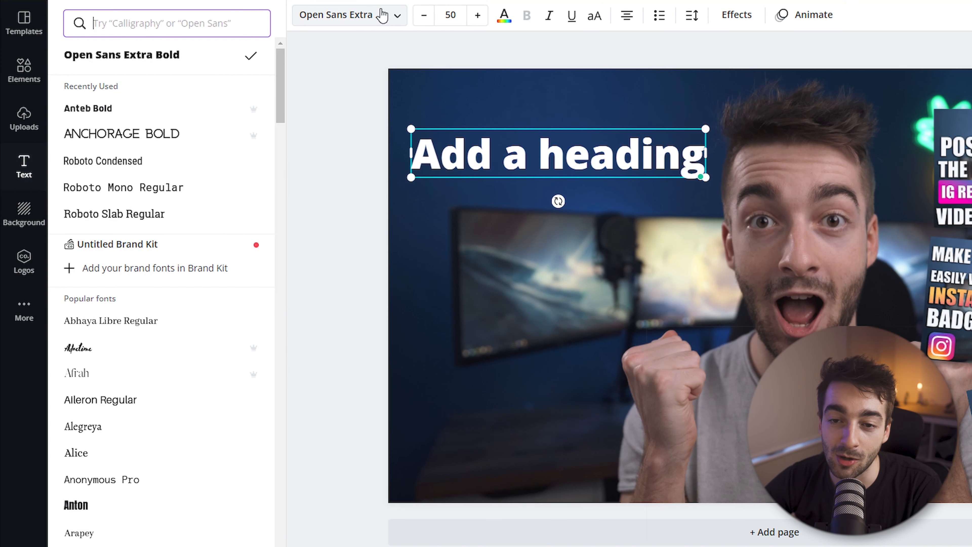
click(132, 506)
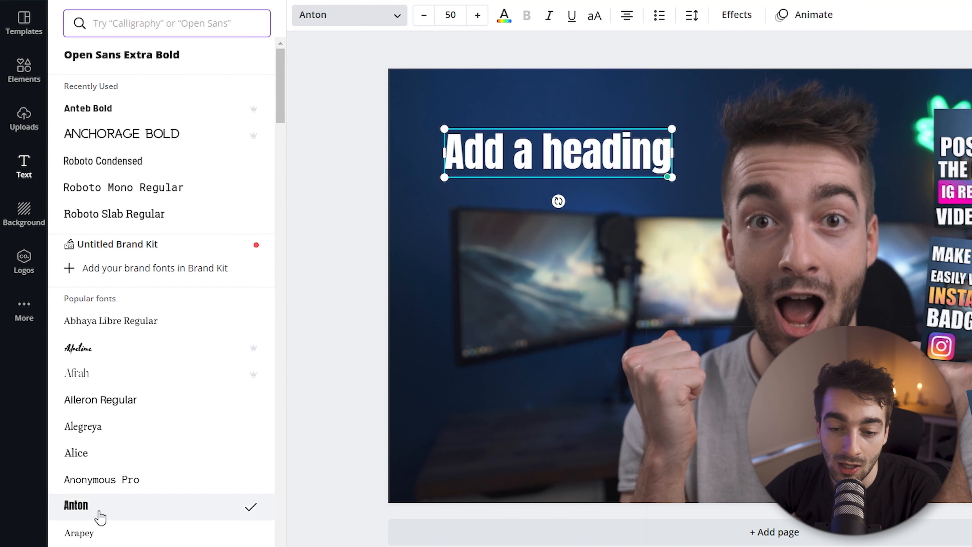
click(506, 152)
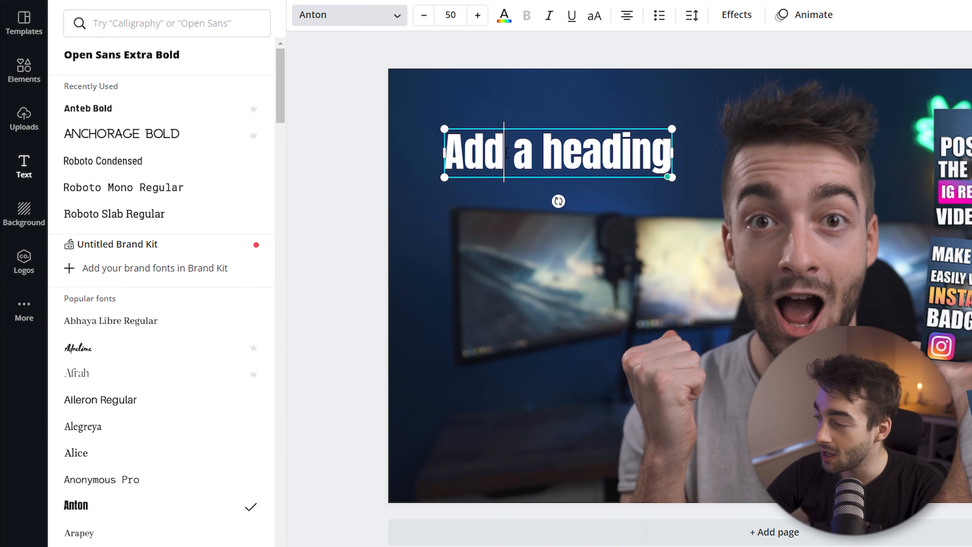
key(ctrl+a)
text(MAKE)
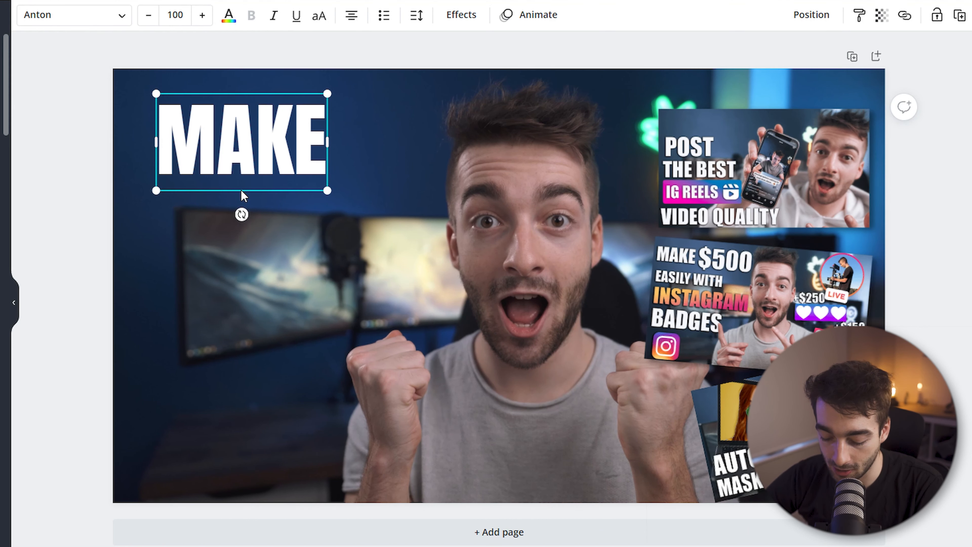
Duplicate the MAKE heading directly below it and change the copy's text to YOUTUBE
drag(241, 189, 236, 303)
double_click(234, 263)
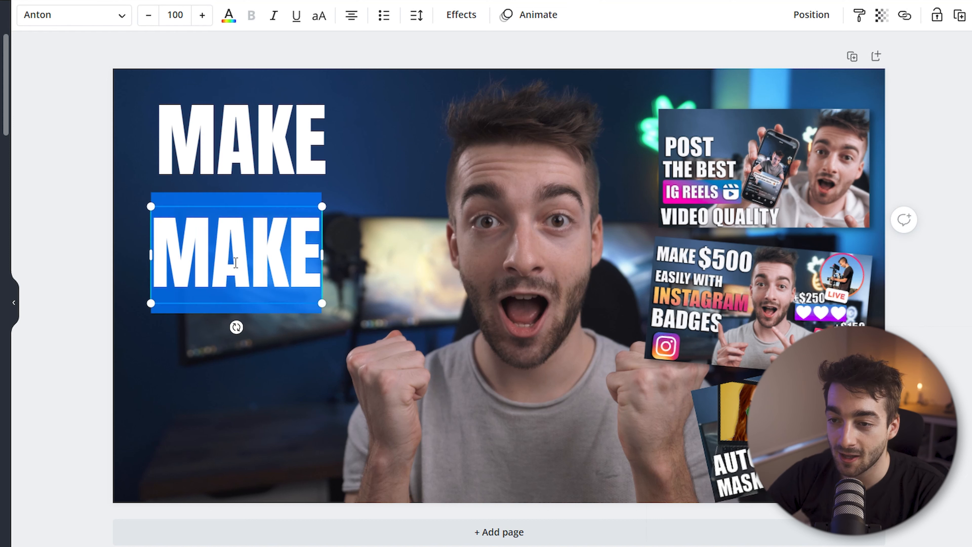
text(YOUTUBE)
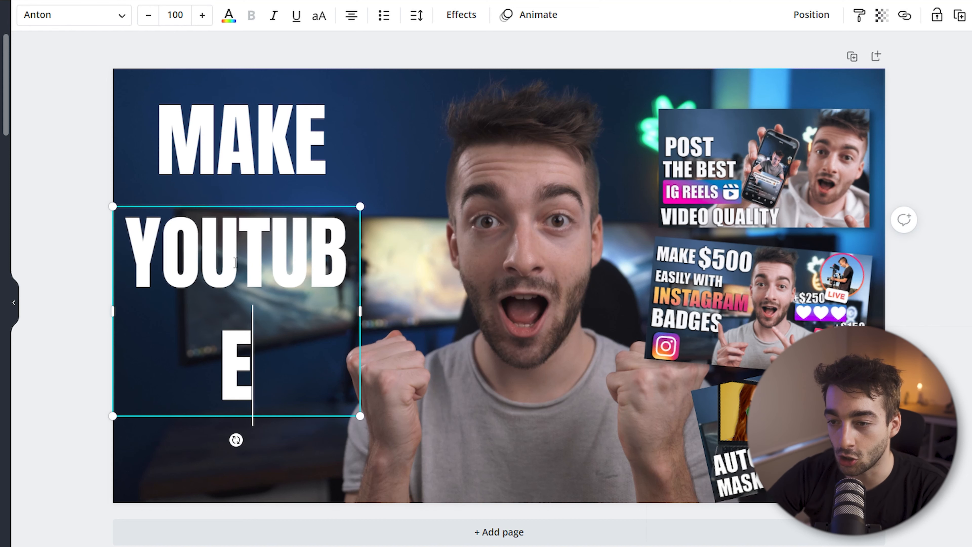
Widen the YOUTUBE text box to fit one line and add a copy below it reading THUMBNAILS
drag(360, 315, 415, 315)
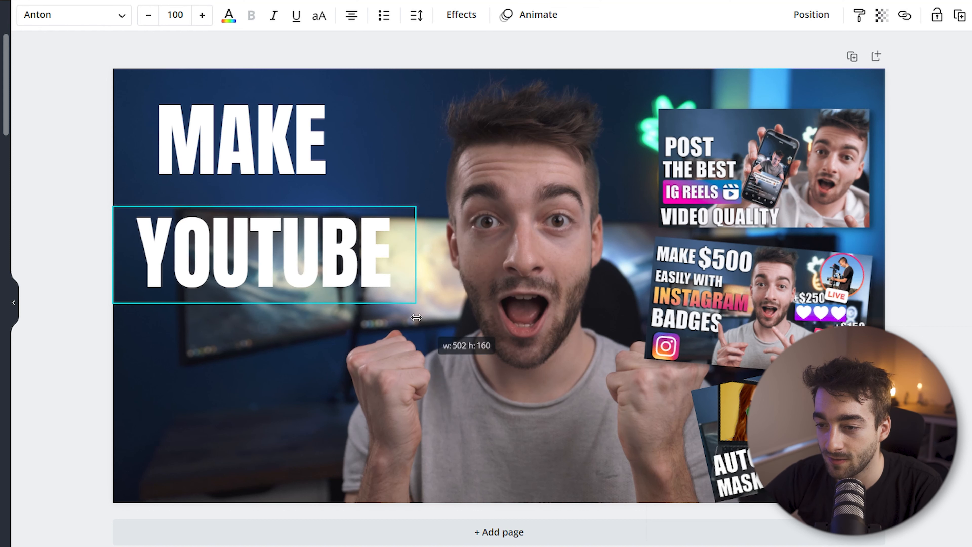
drag(326, 303, 307, 345)
double_click(305, 325)
text(THUMBNAILS)
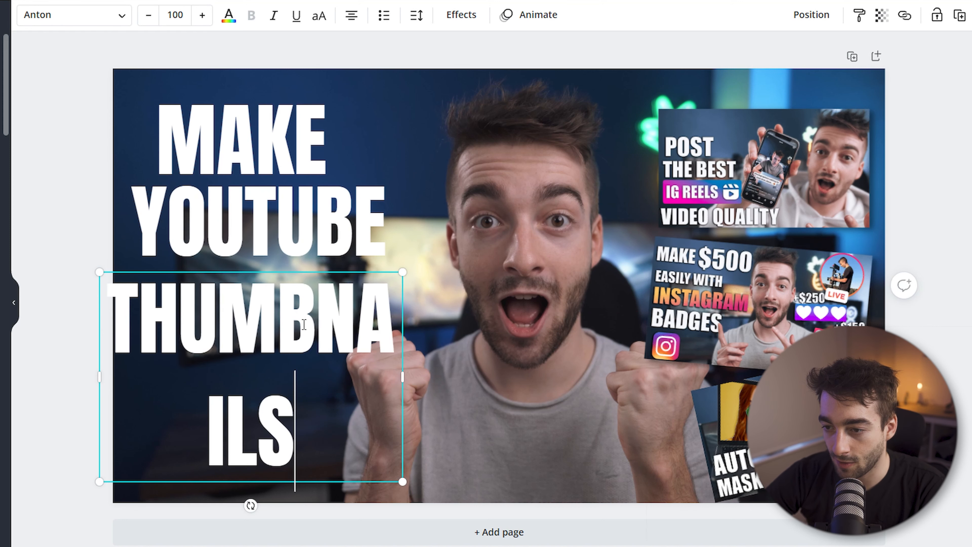
Widen the THUMBNAILS text box to fit one line, then reduce its font size and place it directly under YOUTUBE
drag(405, 384, 494, 383)
drag(284, 369, 285, 351)
click(149, 16)
click(150, 17)
click(149, 17)
click(149, 16)
click(149, 17)
drag(369, 315, 337, 344)
Reposition the YOUTUBE and MAKE headings so they stack closely above THUMBNAILS, with MAKE centred over YOUTUBE
click(311, 268)
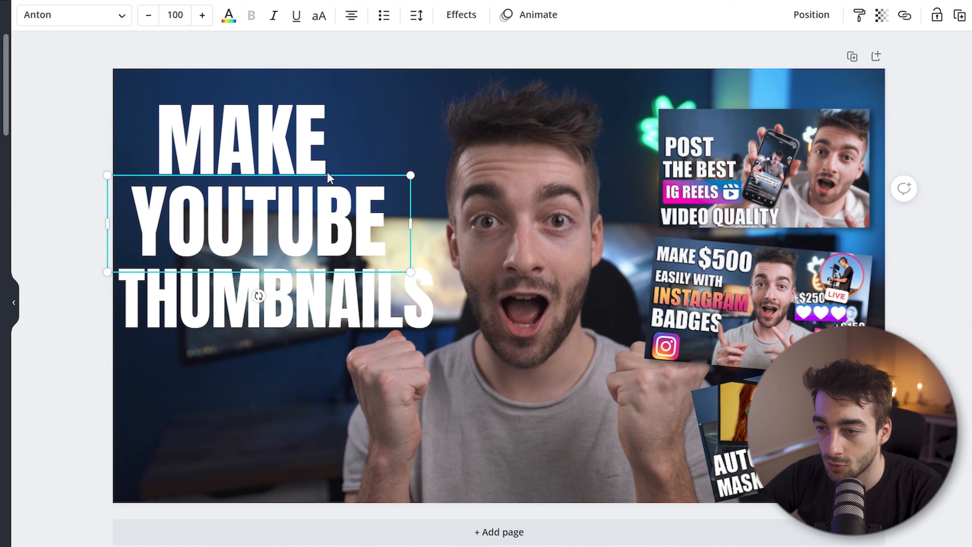
drag(343, 171, 376, 167)
click(298, 87)
drag(298, 87, 347, 79)
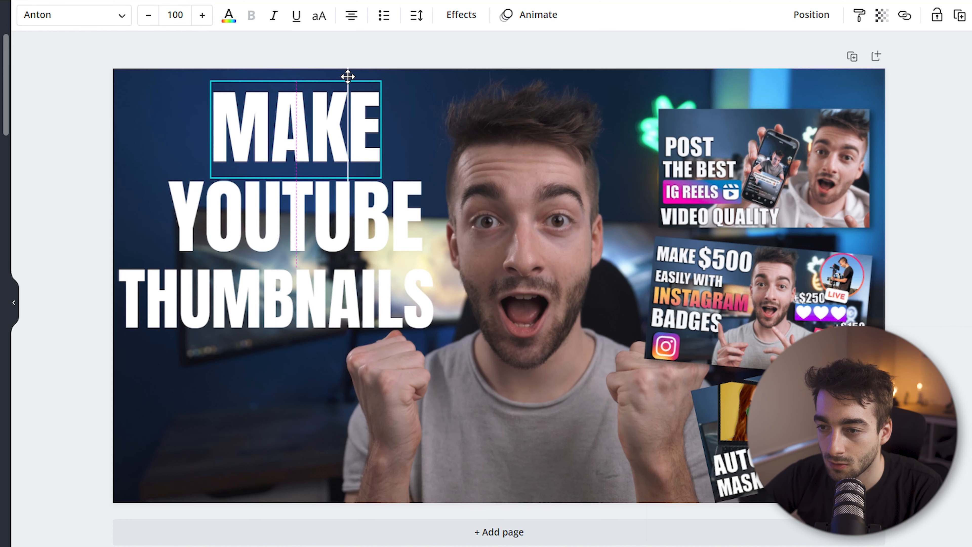
Duplicate the THUMBNAILS heading below itself and change the copy's text to EASILY
click(308, 337)
alt+drag(308, 343, 252, 431)
double_click(302, 397)
text(EASILY)
click(474, 158)
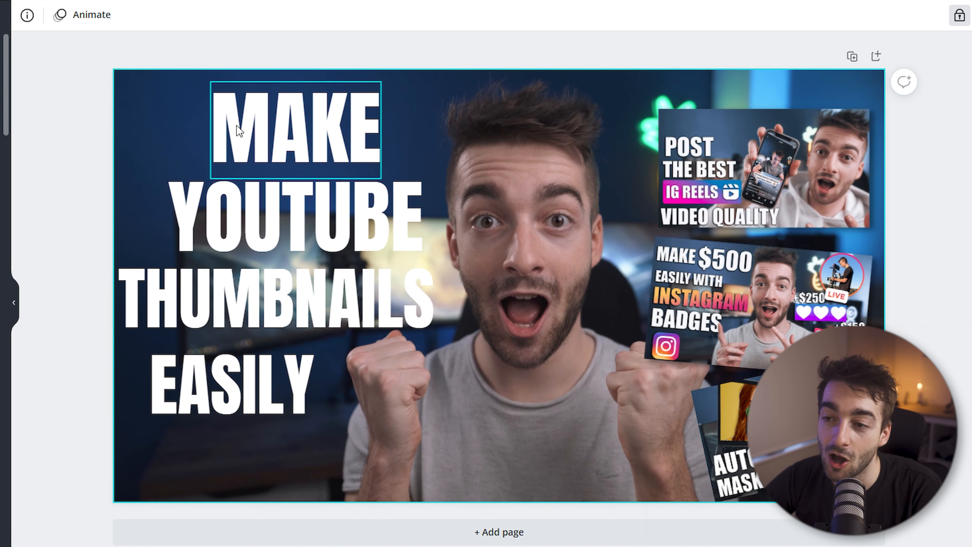
Select the MAKE, YOUTUBE, THUMBNAILS and EASILY headings together and open their text effects
click(303, 120)
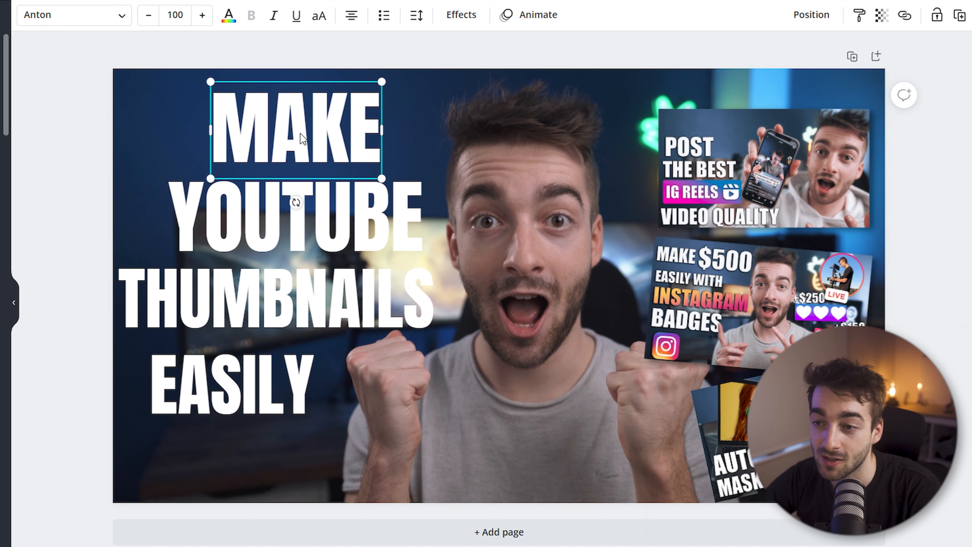
shift+click(241, 216)
shift+click(246, 303)
shift+click(236, 382)
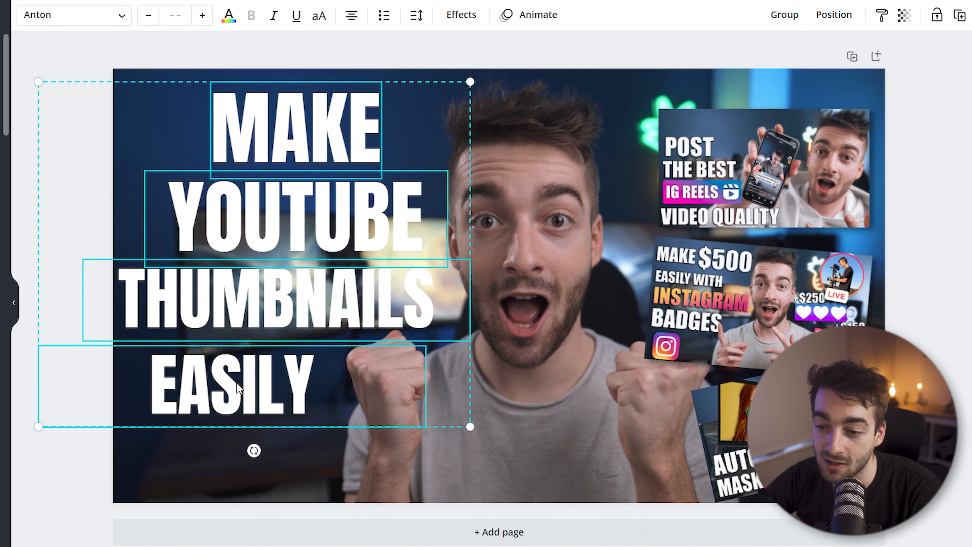
click(465, 20)
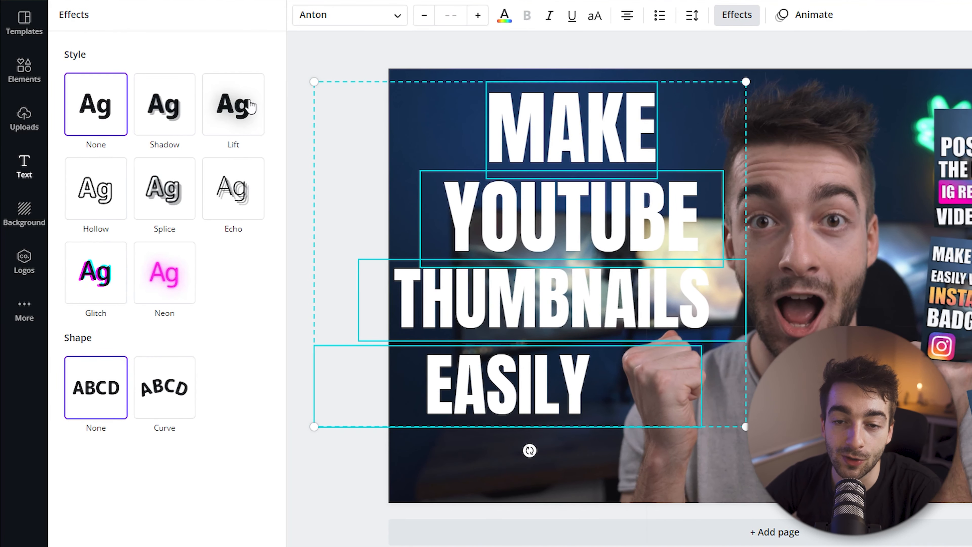
Try the Shadow, Lift, Hollow and Splice text styles on the four selected headings
click(164, 108)
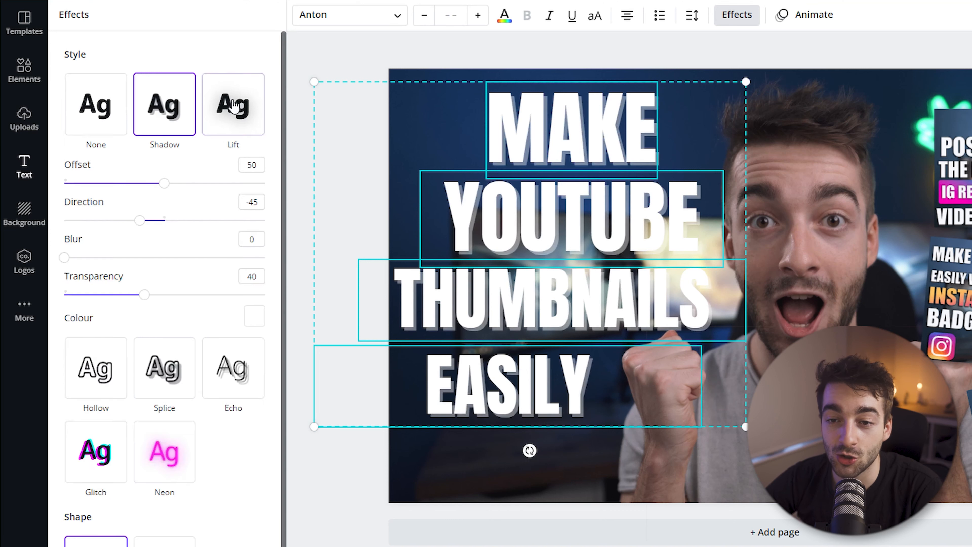
click(232, 107)
click(82, 241)
click(159, 204)
Apply the Lift effect with an intensity of 100 to all four headings and deselect them
click(210, 111)
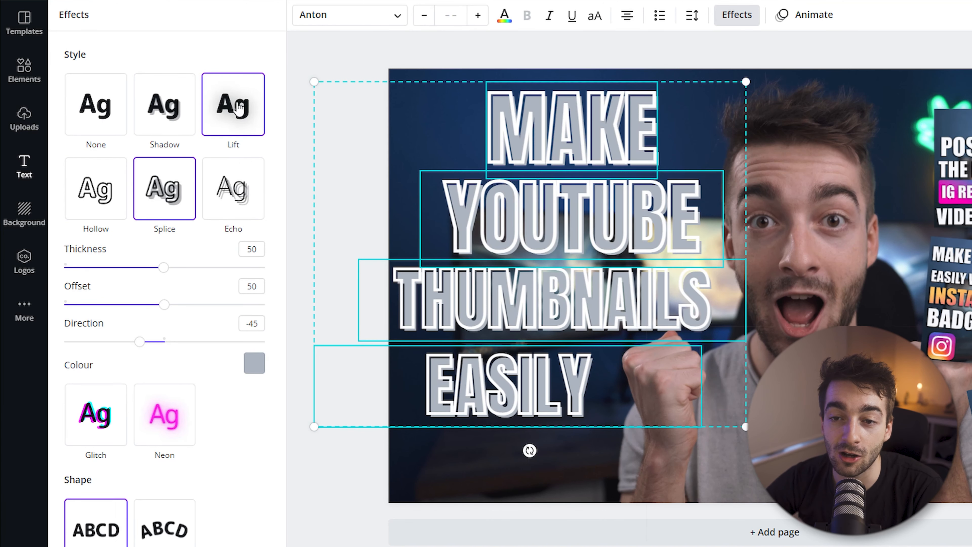
drag(163, 191, 658, 278)
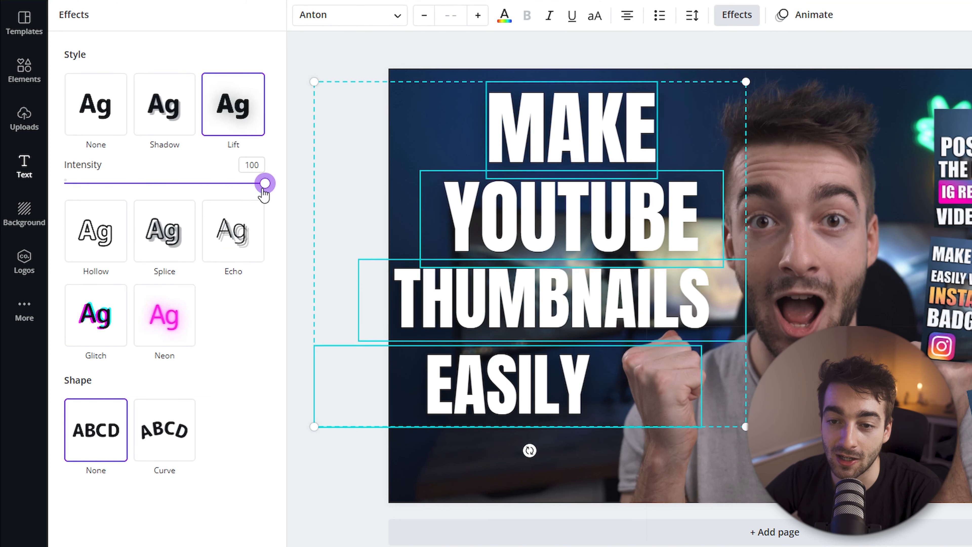
click(511, 483)
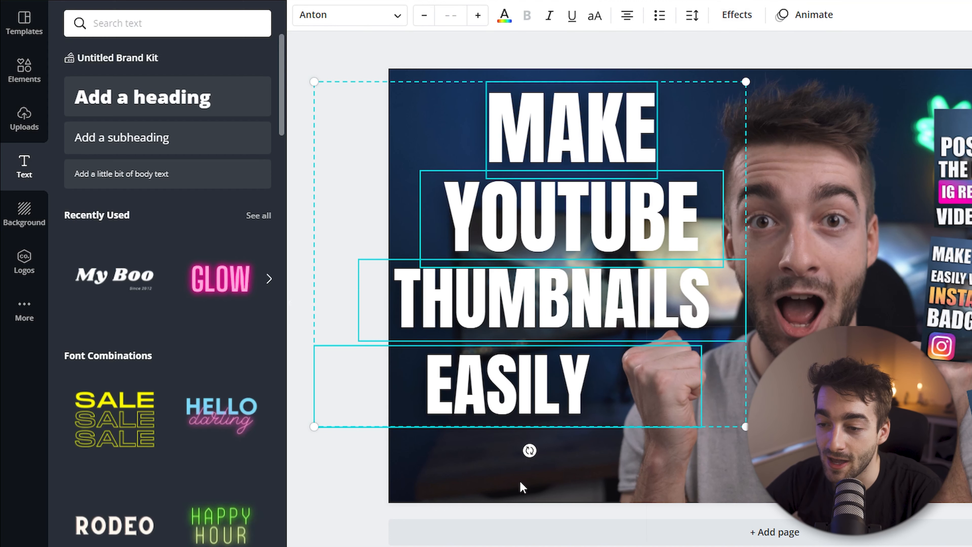
click(704, 469)
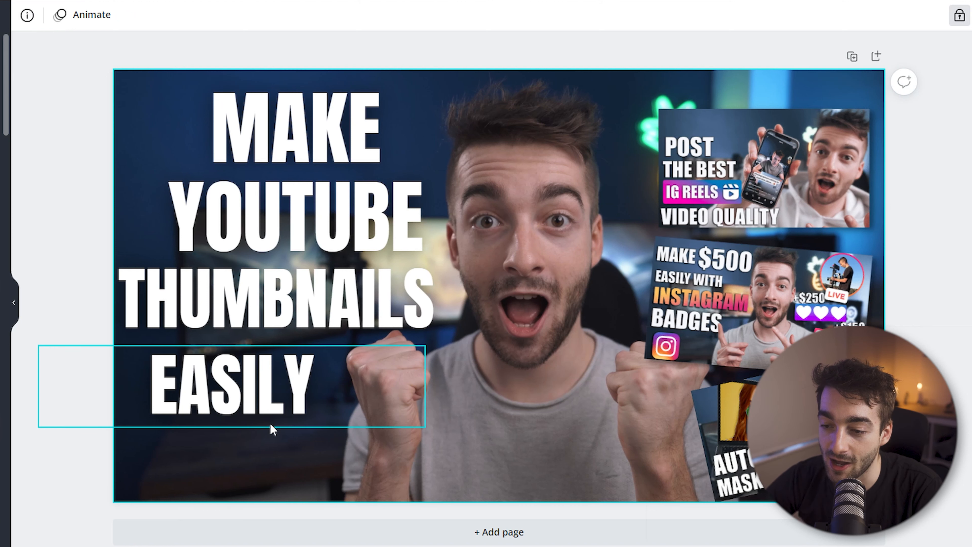
Enlarge the EASILY heading and place it directly below THUMBNAILS, left of the man's raised fist
drag(357, 407, 375, 406)
drag(442, 342, 575, 319)
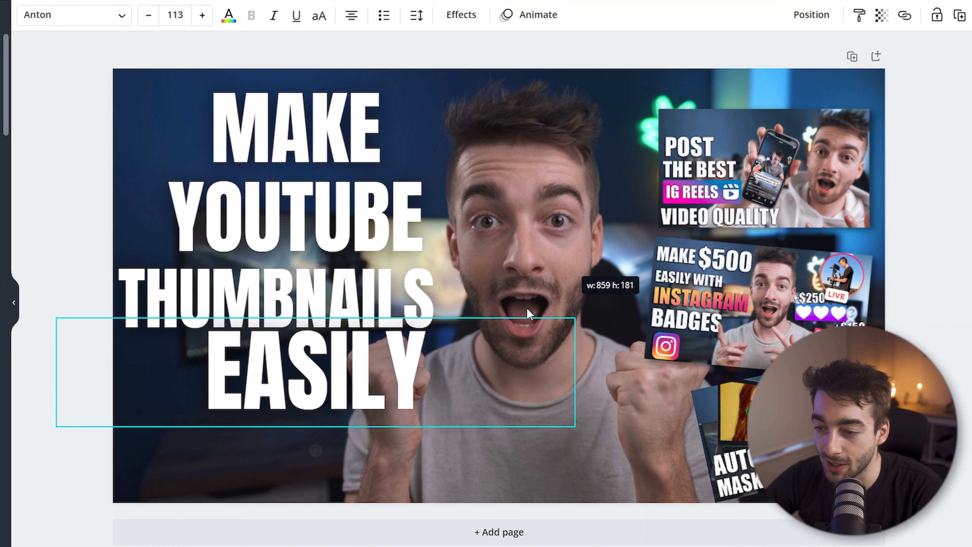
drag(362, 435, 280, 432)
Enlarge the THUMBNAILS and YOUTUBE headings slightly and centre MAKE above YOUTUBE
click(213, 304)
drag(476, 252, 497, 251)
click(333, 209)
drag(144, 171, 113, 161)
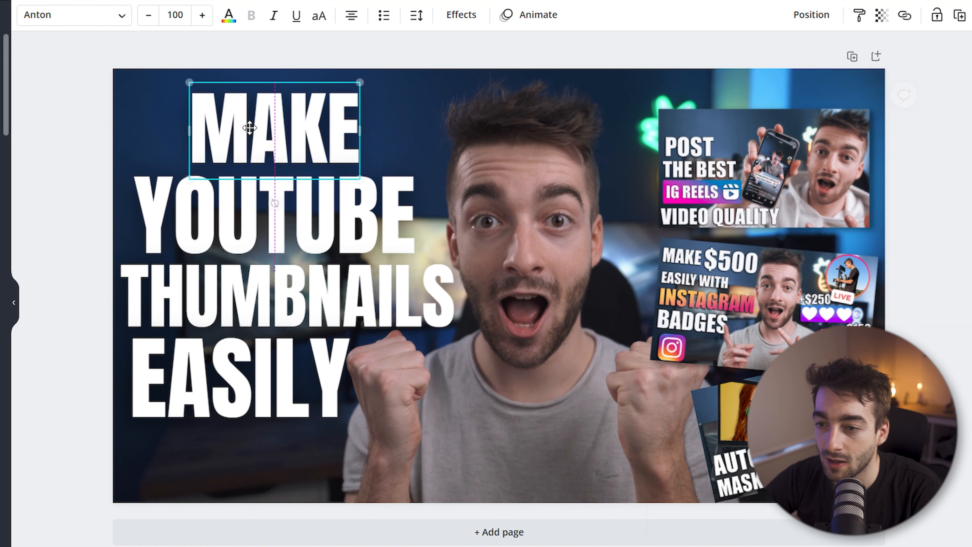
drag(248, 128, 247, 128)
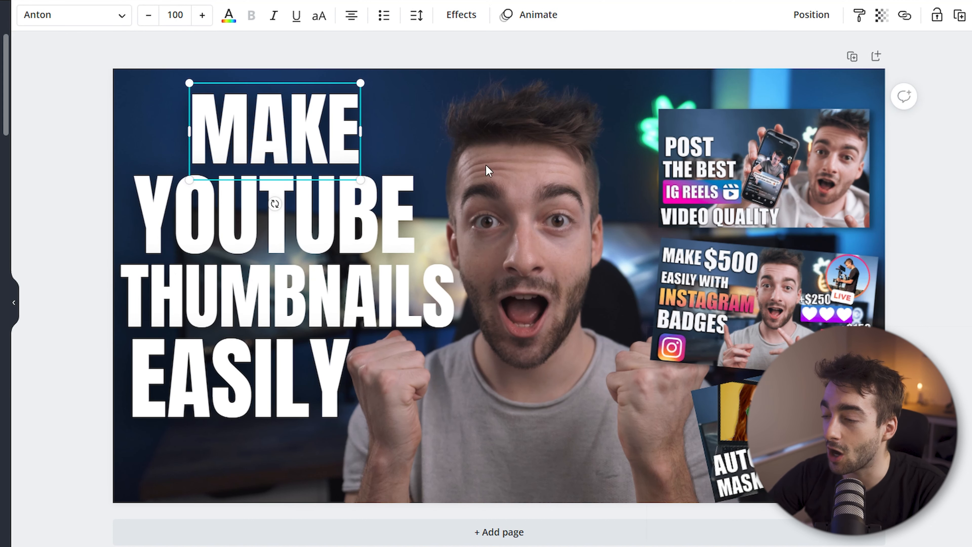
Open the download settings for the finished thumbnail and show the available file types
scroll(499, 286, down, 6)
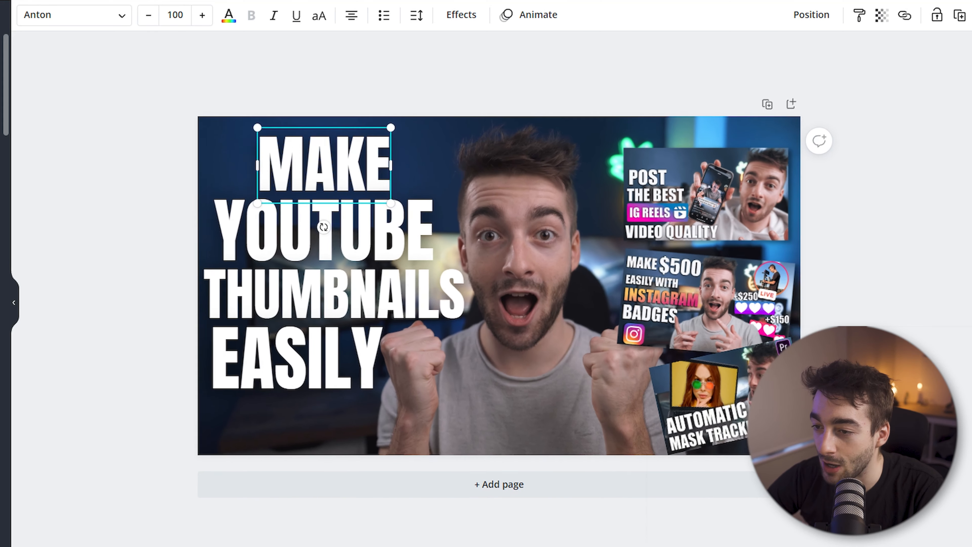
scroll(414, 264, down, 3)
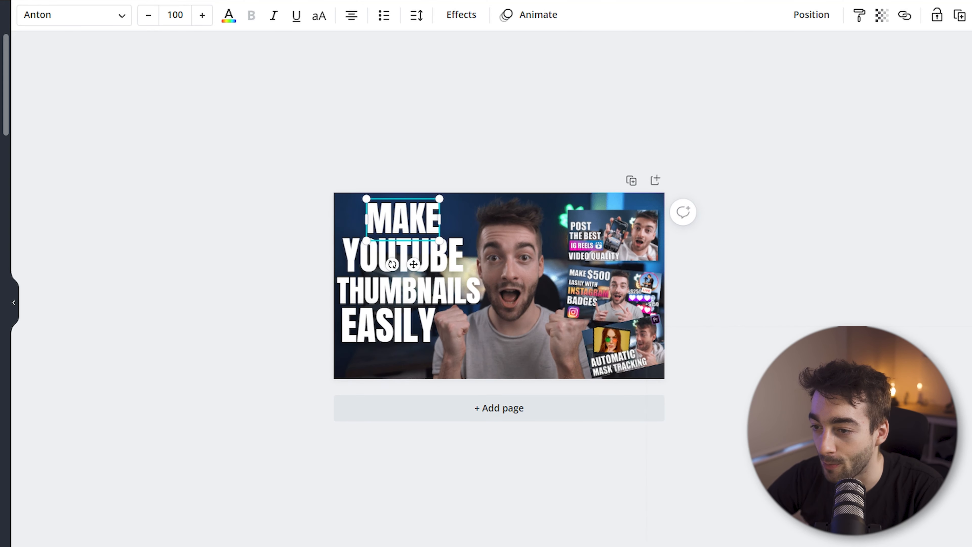
scroll(499, 286, down, 4)
click(571, 192)
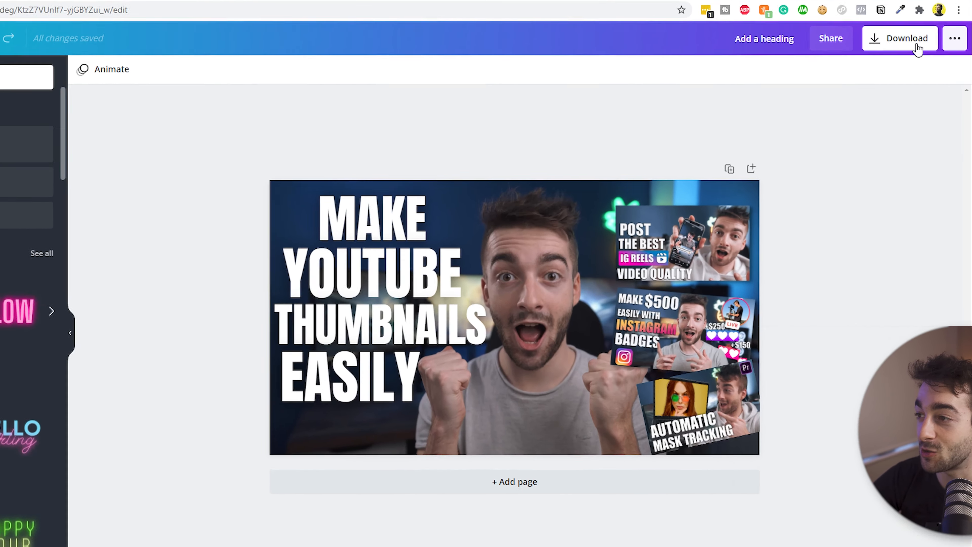
click(925, 54)
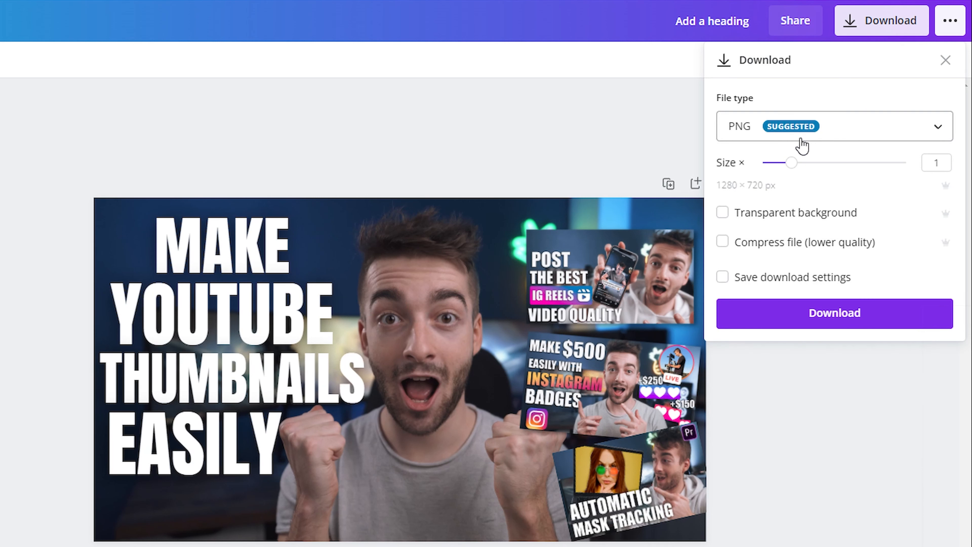
click(737, 132)
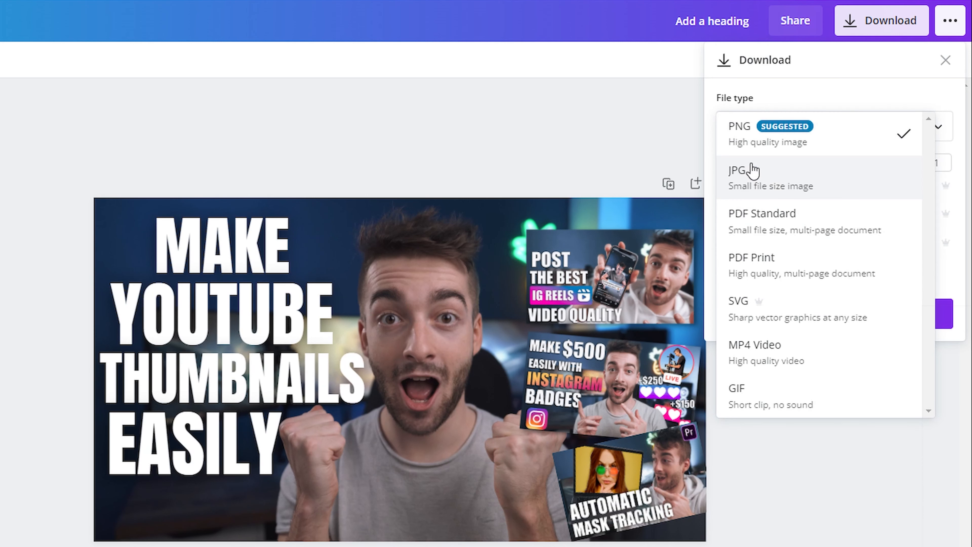